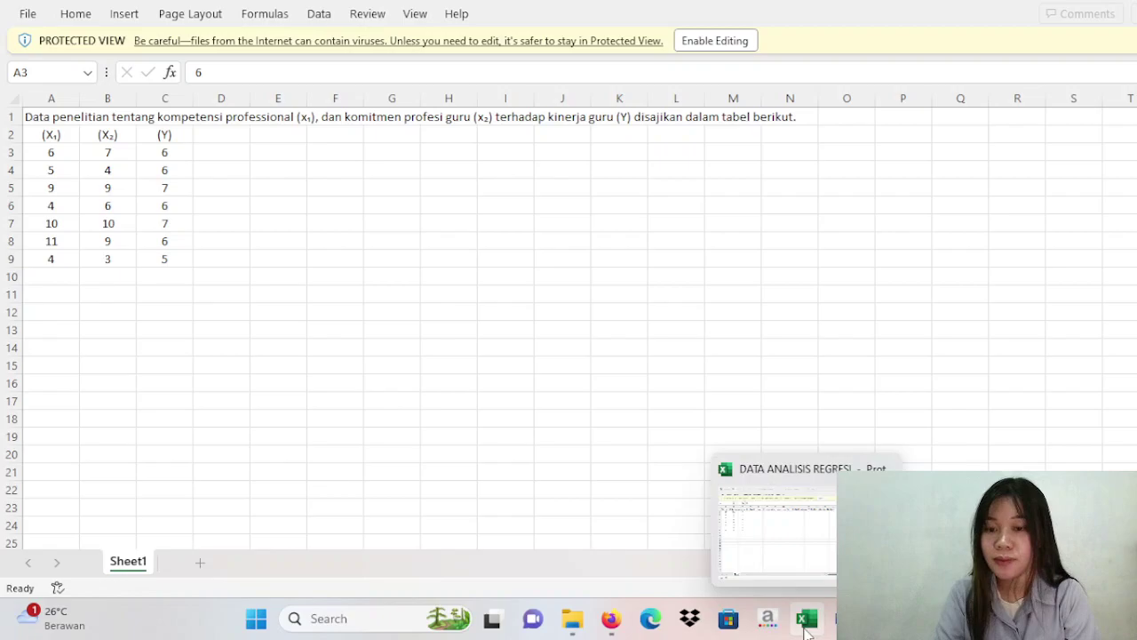
Step: Switch to the DATA ANALISIS REGRESI workbook and copy the X1, X2 and Y values in A3:C9
{"action": "left_click", "coordinate": [799, 626]}
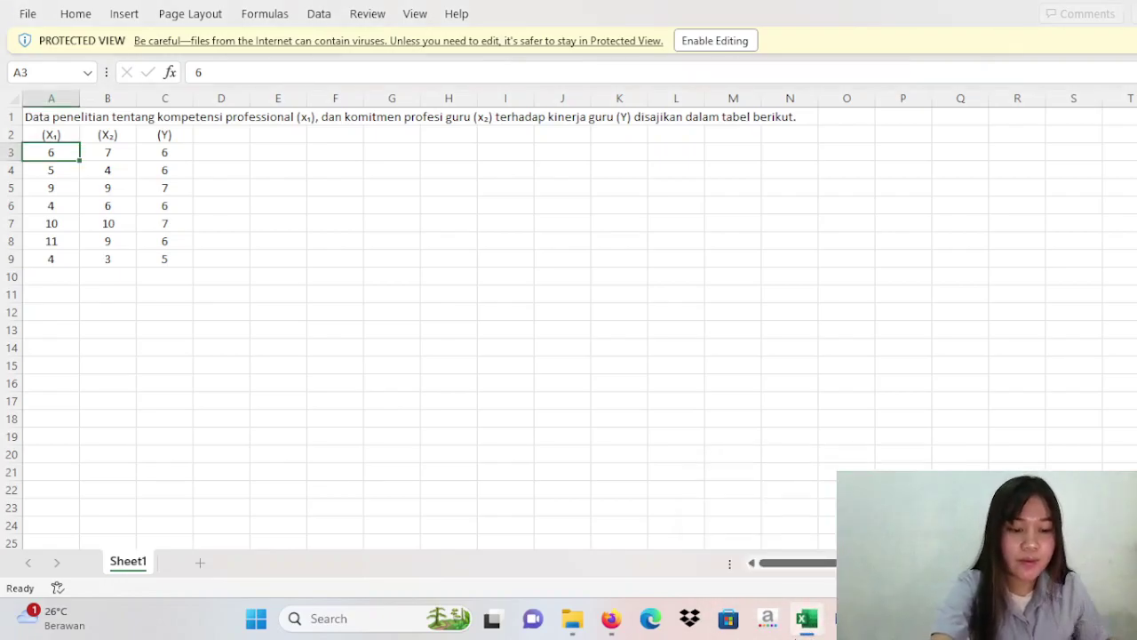
{"action": "right_click", "coordinate": [800, 622]}
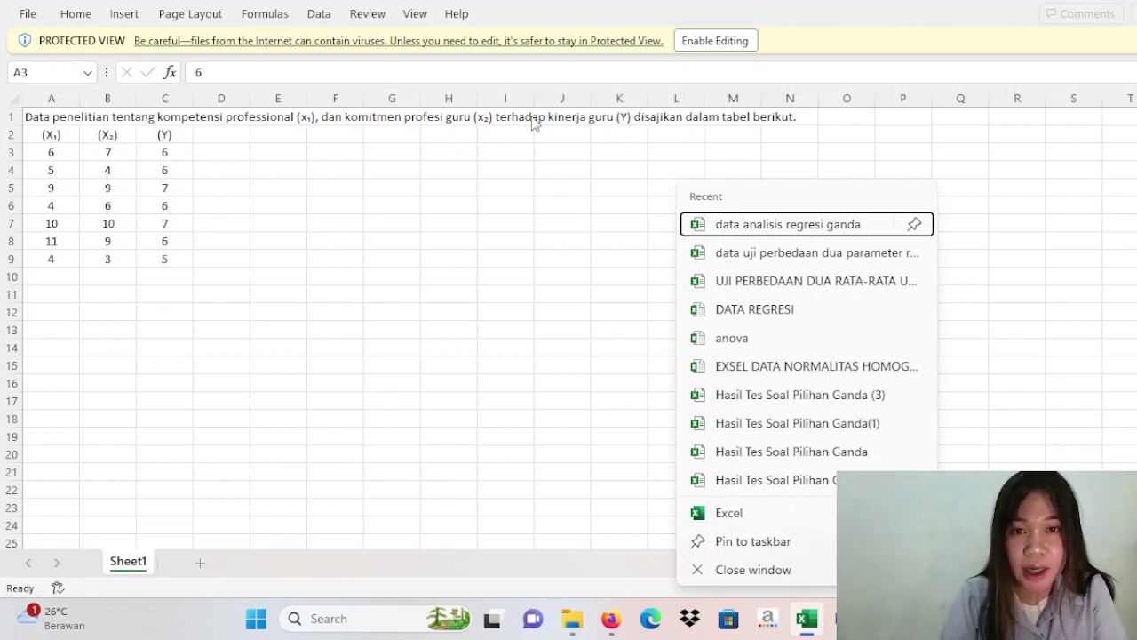
{"action": "left_click", "coordinate": [48, 152]}
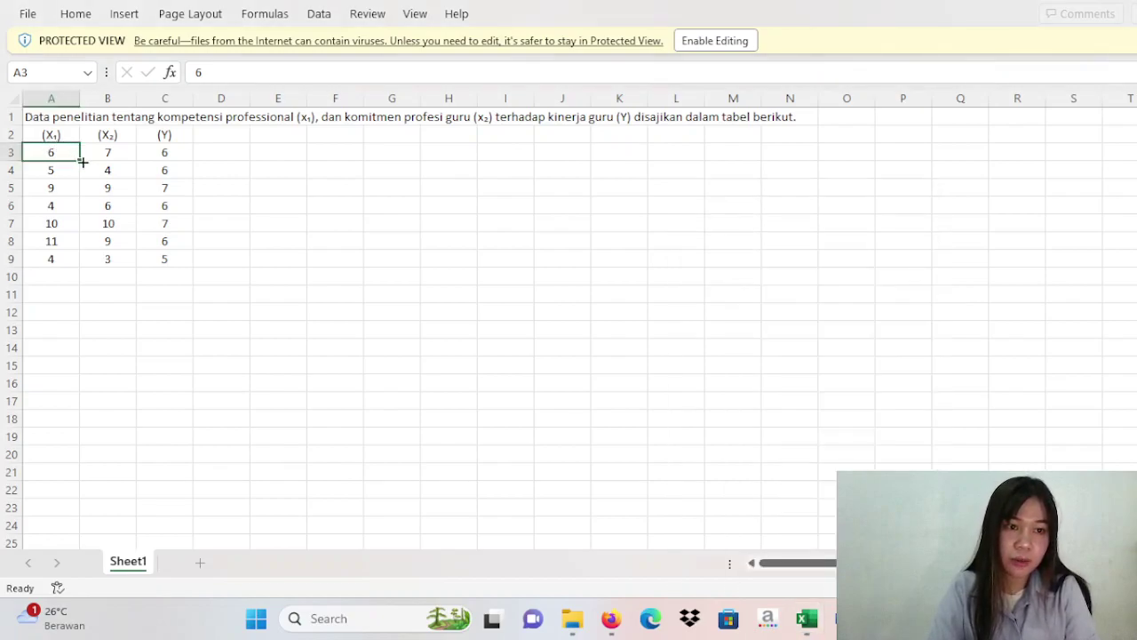
{"action": "mouse_move", "coordinate": [71, 152]}
{"action": "left_mouse_down"}
{"action": "mouse_move", "coordinate": [158, 235]}
{"action": "mouse_move", "coordinate": [160, 257]}
{"action": "left_mouse_up"}
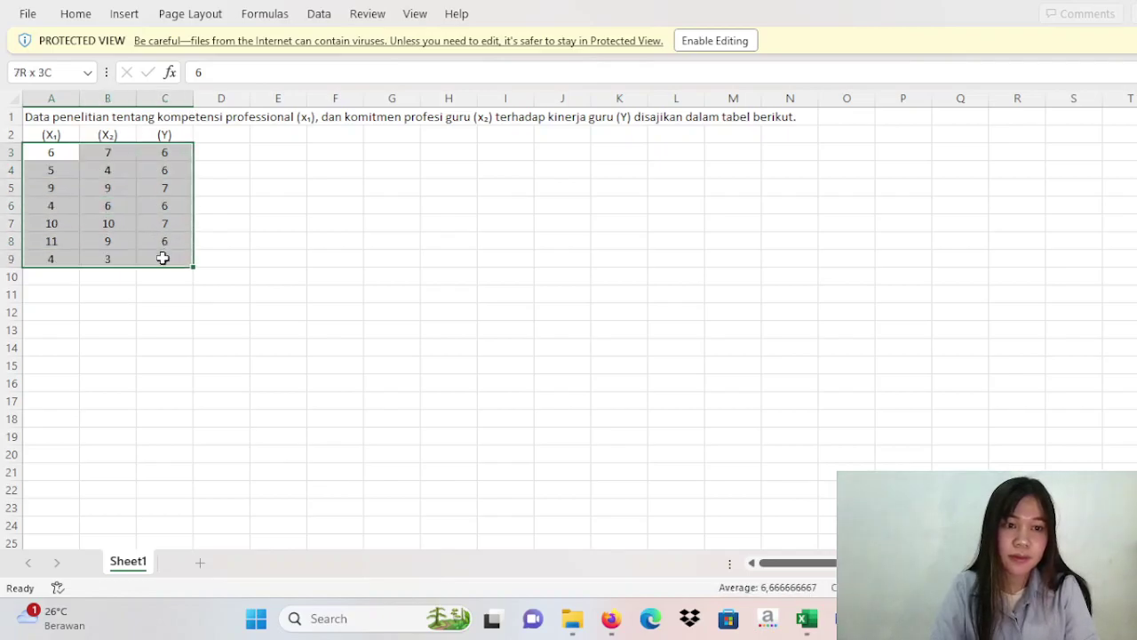
{"action": "right_click", "coordinate": [107, 186]}
{"action": "left_click", "coordinate": [142, 211]}
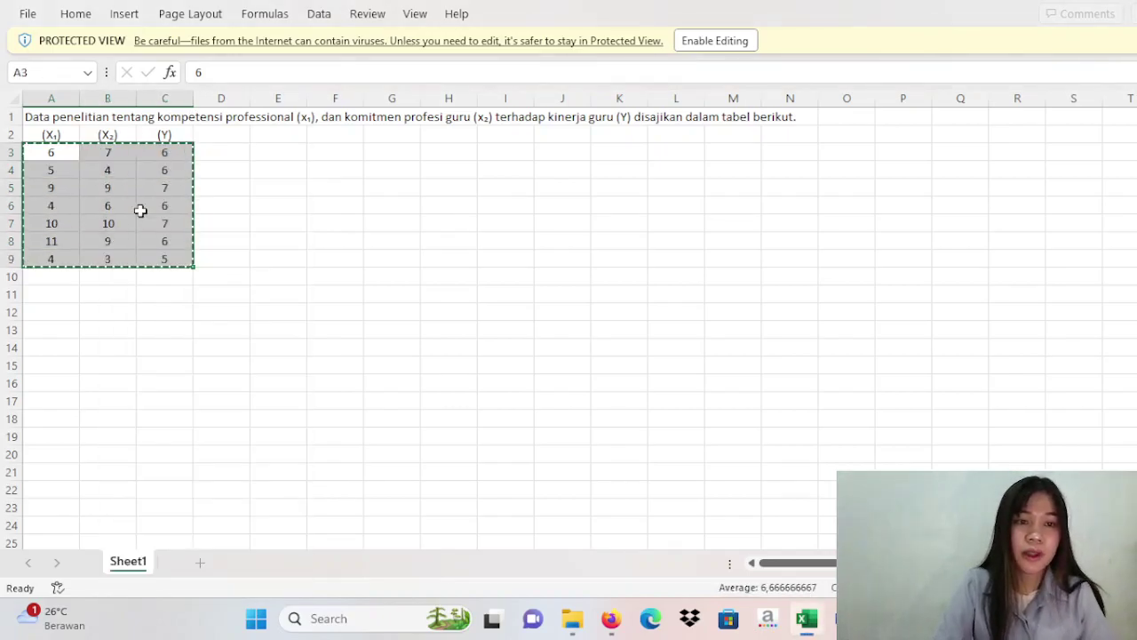
Step: Switch to the empty SPSS dataset and paste the copied values starting at row 1 of the first variable column
{"action": "mouse_move", "coordinate": [849, 619]}
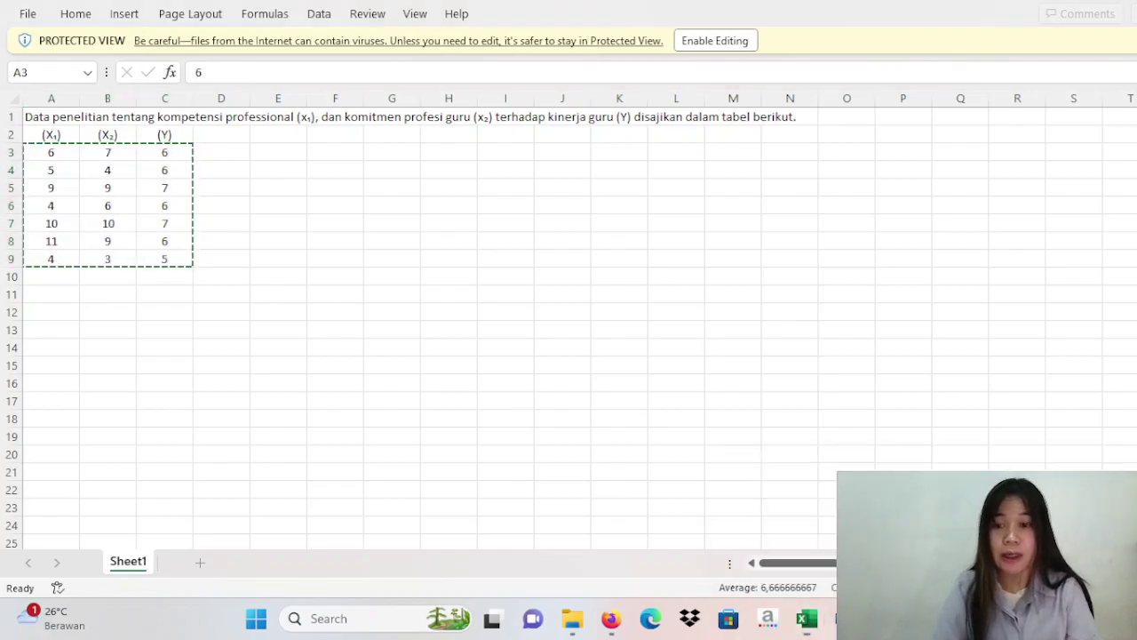
{"action": "left_click", "coordinate": [807, 537]}
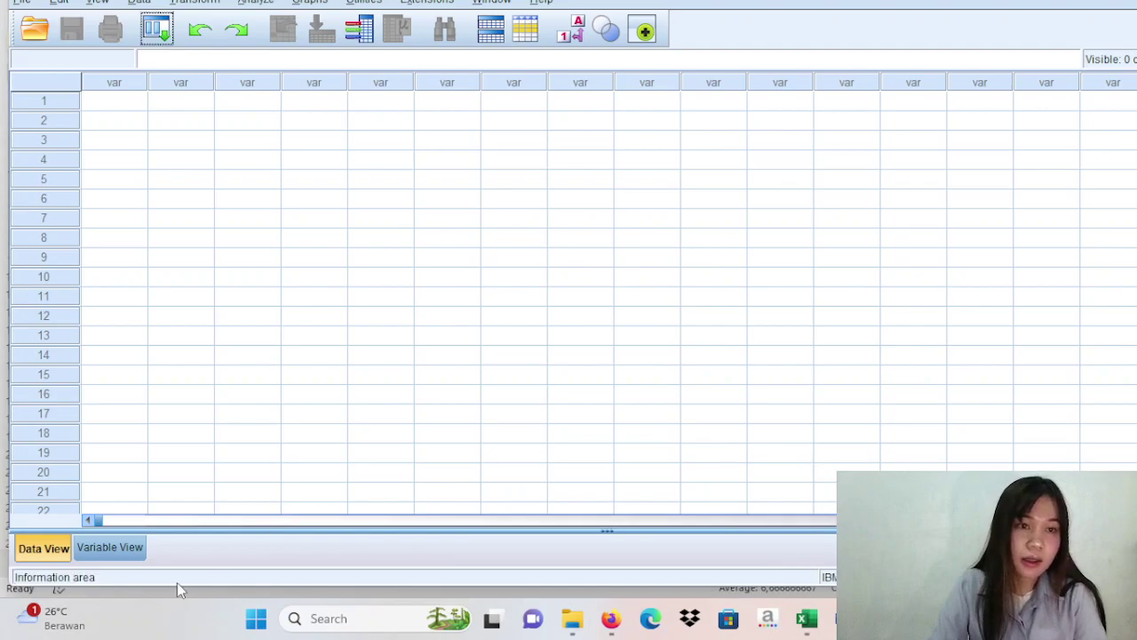
{"action": "left_click", "coordinate": [124, 105]}
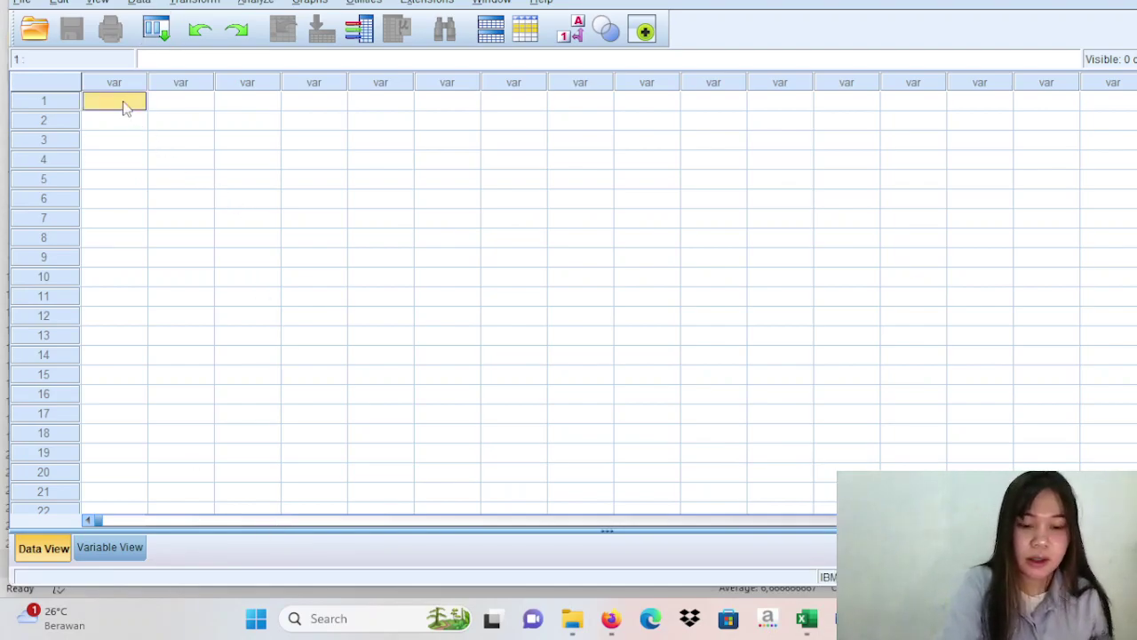
{"action": "key", "text": "ctrl+v"}
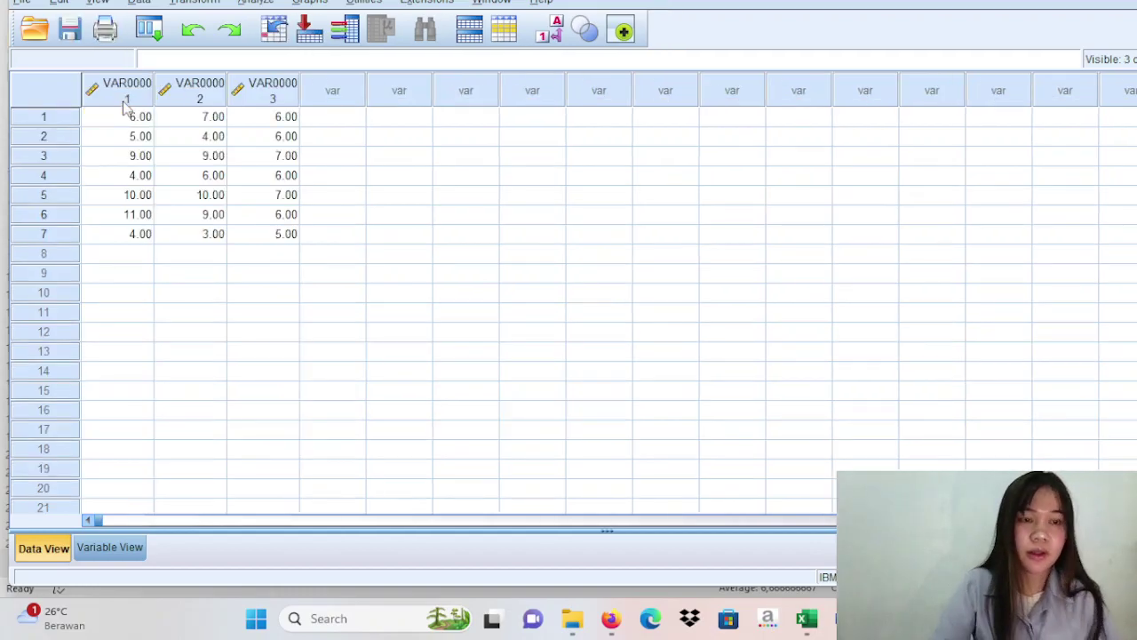
Step: Set the decimals of all three variables to 0
{"action": "left_click", "coordinate": [112, 546]}
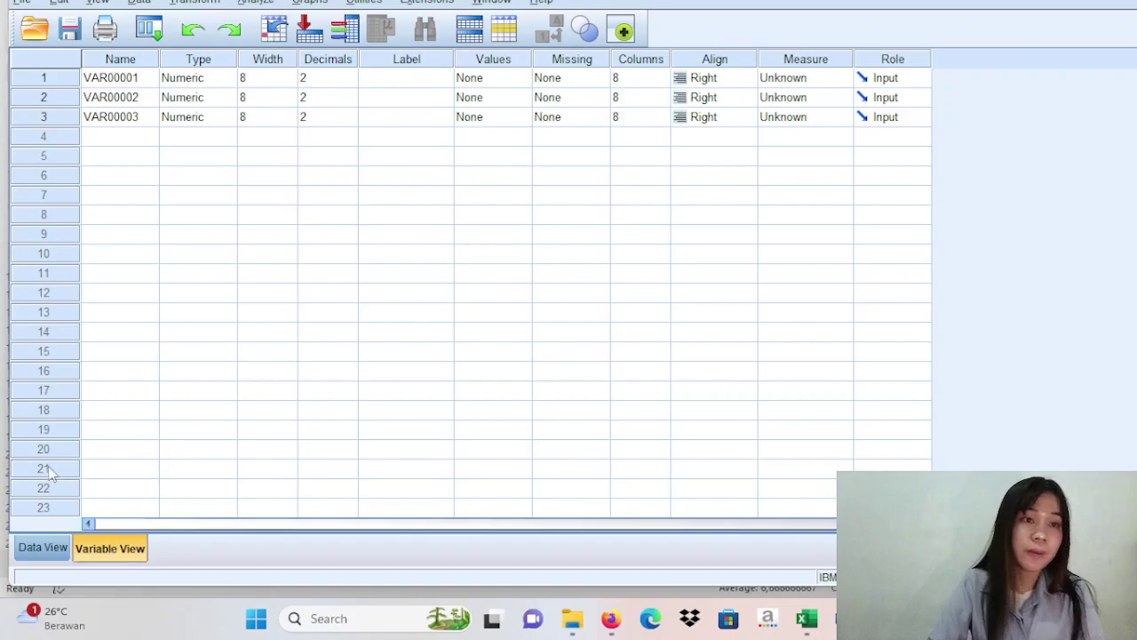
{"action": "left_click", "coordinate": [314, 81]}
{"action": "left_click", "coordinate": [349, 84]}
{"action": "left_click", "coordinate": [349, 84]}
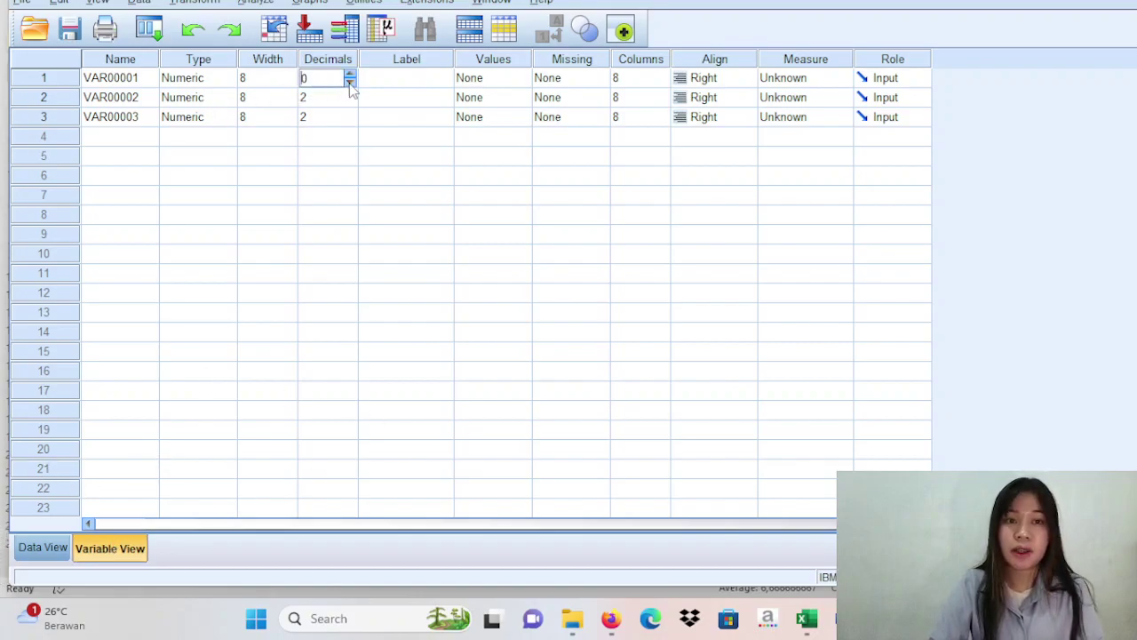
{"action": "left_click", "coordinate": [327, 99]}
{"action": "left_click", "coordinate": [351, 103]}
{"action": "left_click", "coordinate": [351, 103]}
{"action": "left_click", "coordinate": [319, 119]}
{"action": "left_click", "coordinate": [350, 123]}
{"action": "left_click", "coordinate": [349, 122]}
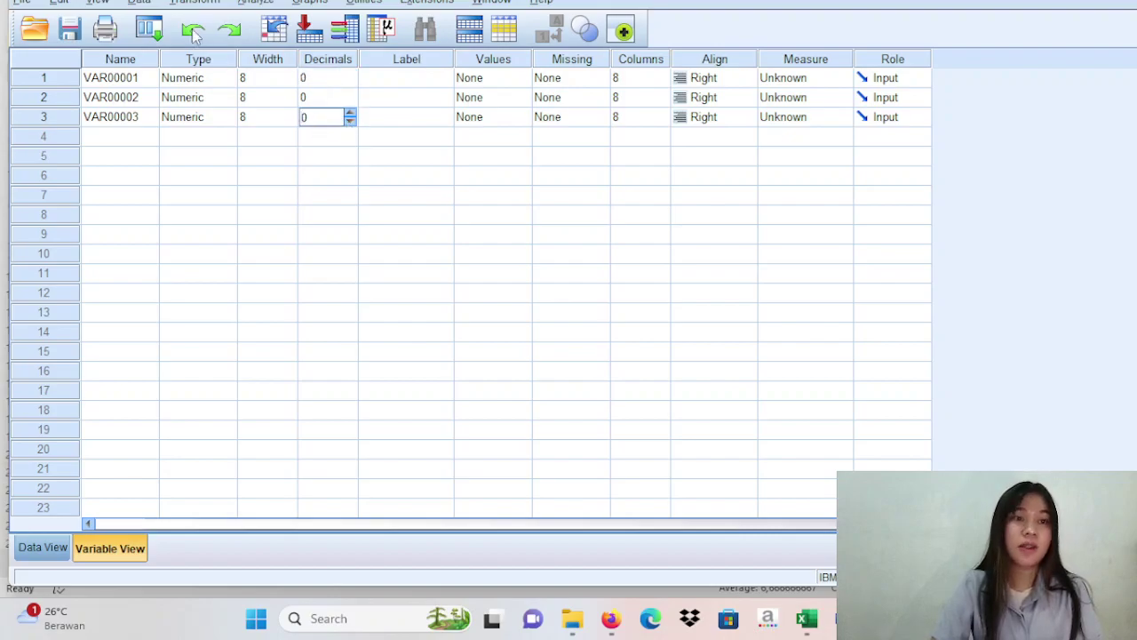
Step: Rename the three variables X1, X2 and Y, and check the new names above the data columns
{"action": "left_click", "coordinate": [108, 80]}
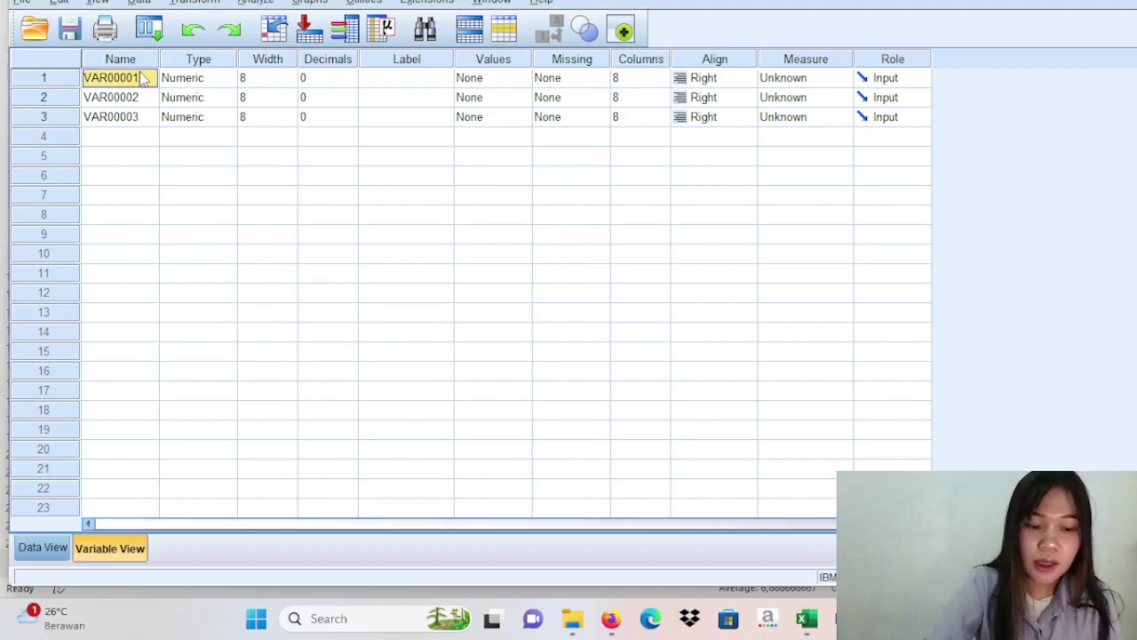
{"action": "type", "text": "X1"}
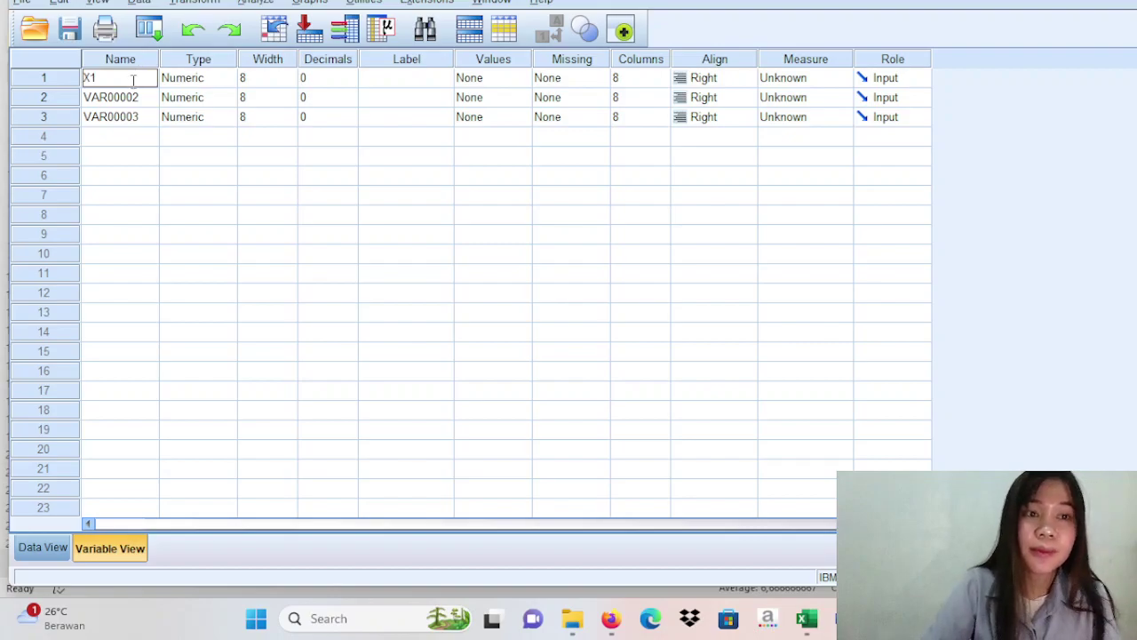
{"action": "left_click", "coordinate": [134, 100]}
{"action": "type", "text": "X2"}
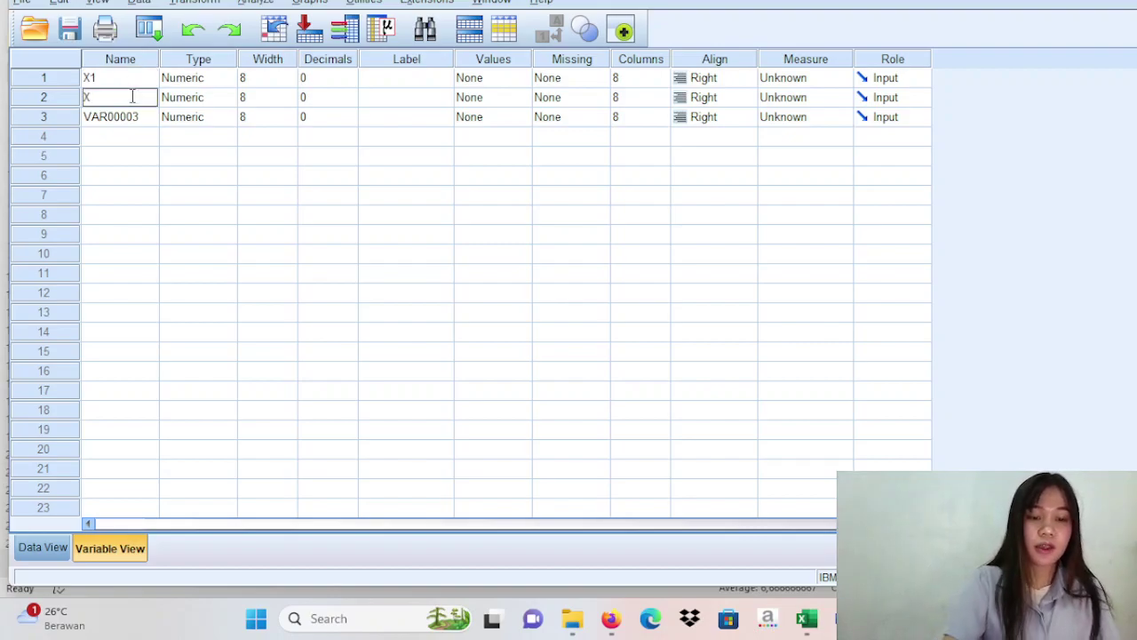
{"action": "left_click", "coordinate": [145, 122]}
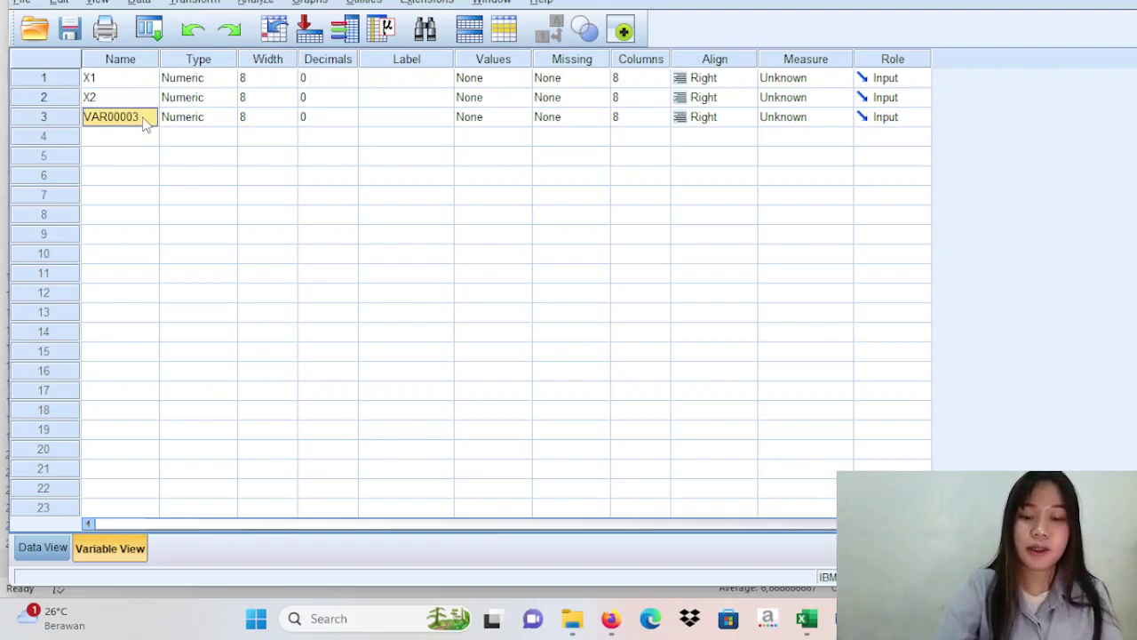
{"action": "type", "text": "Y"}
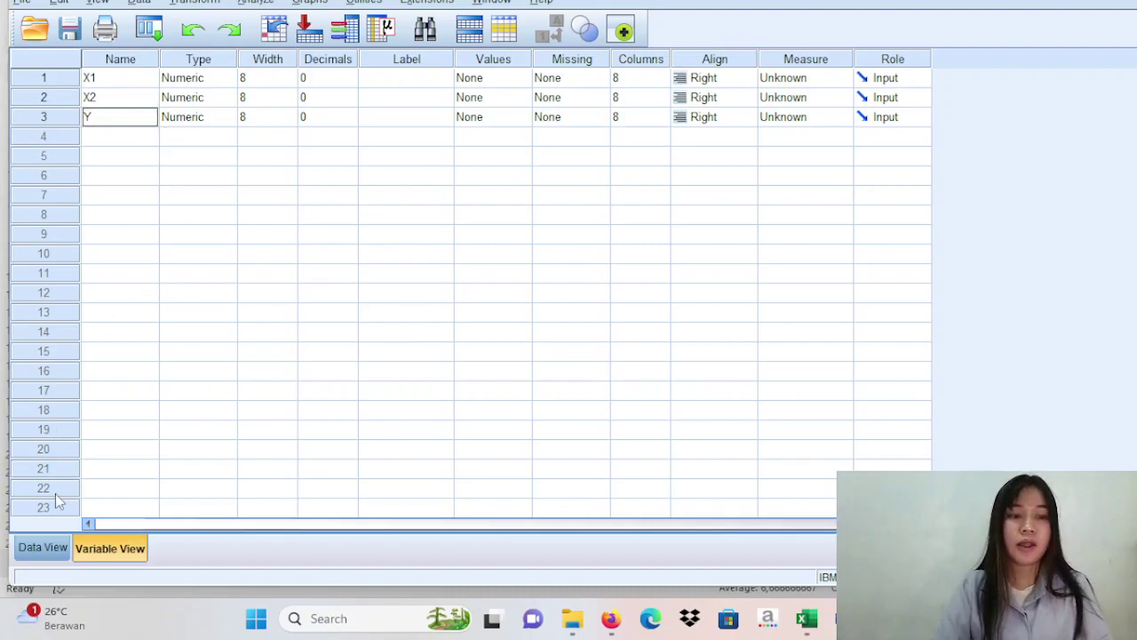
{"action": "left_click", "coordinate": [34, 550]}
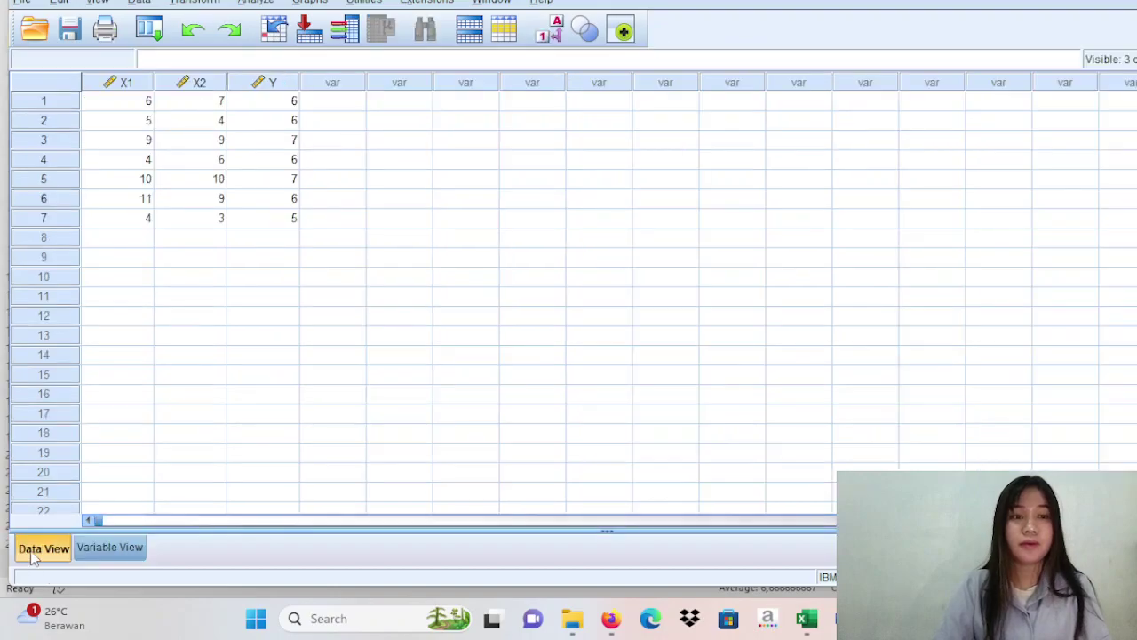
{"action": "left_click", "coordinate": [110, 548]}
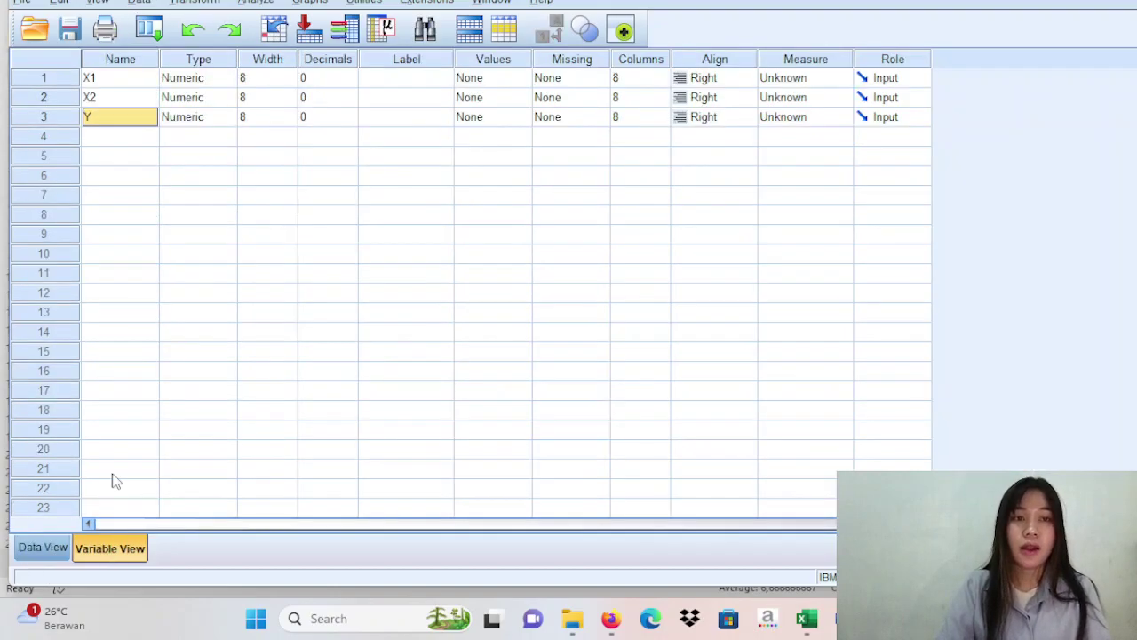
Step: Set up a Linear Regression with Y as the dependent variable and X1 and X2 as the independent variables
{"action": "left_click", "coordinate": [256, 2]}
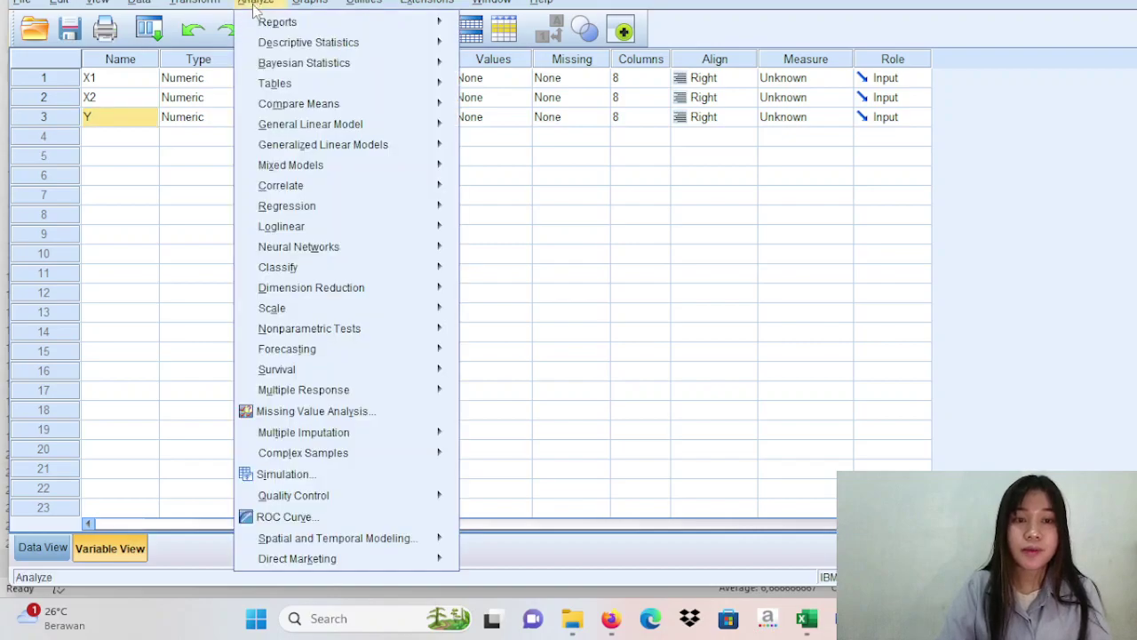
{"action": "left_click", "coordinate": [309, 3]}
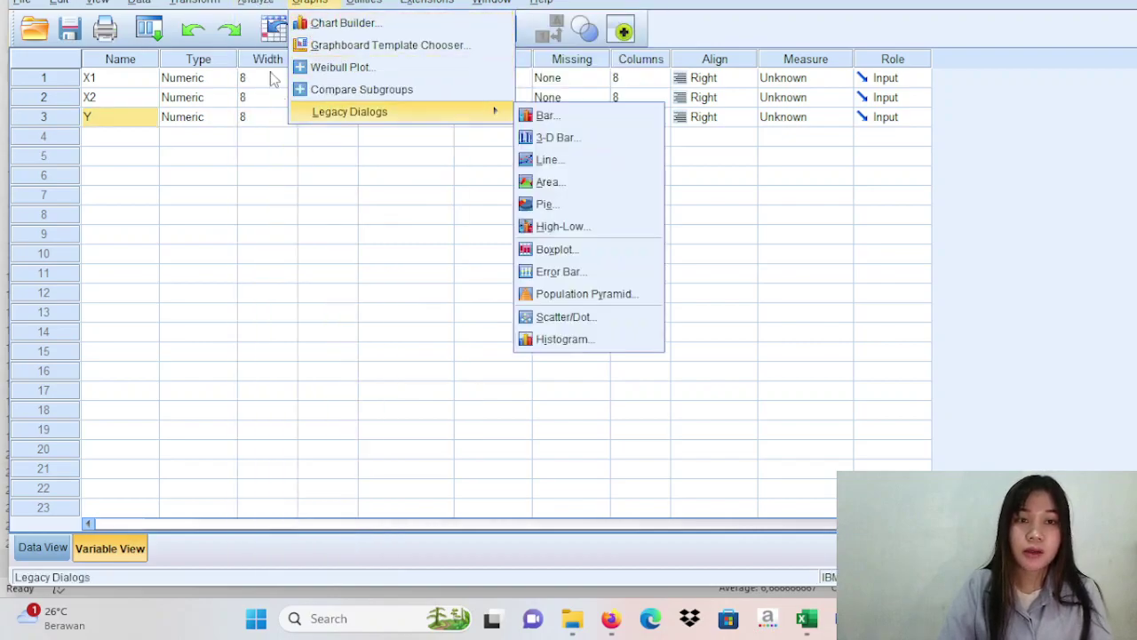
{"action": "mouse_move", "coordinate": [271, 4]}
{"action": "mouse_move", "coordinate": [288, 213]}
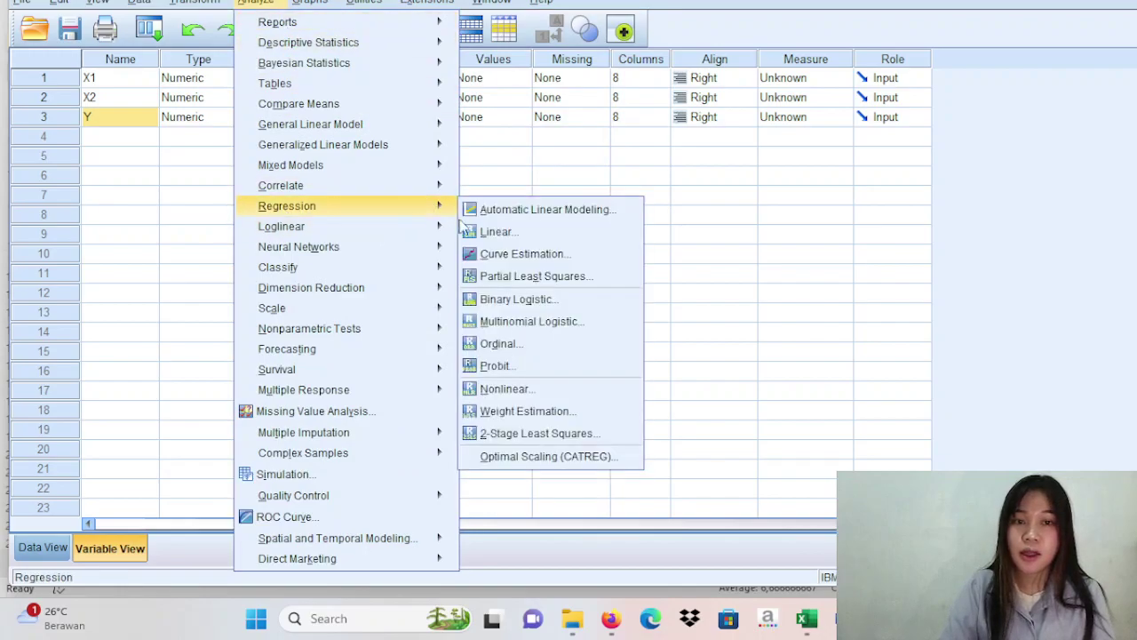
{"action": "mouse_move", "coordinate": [443, 225]}
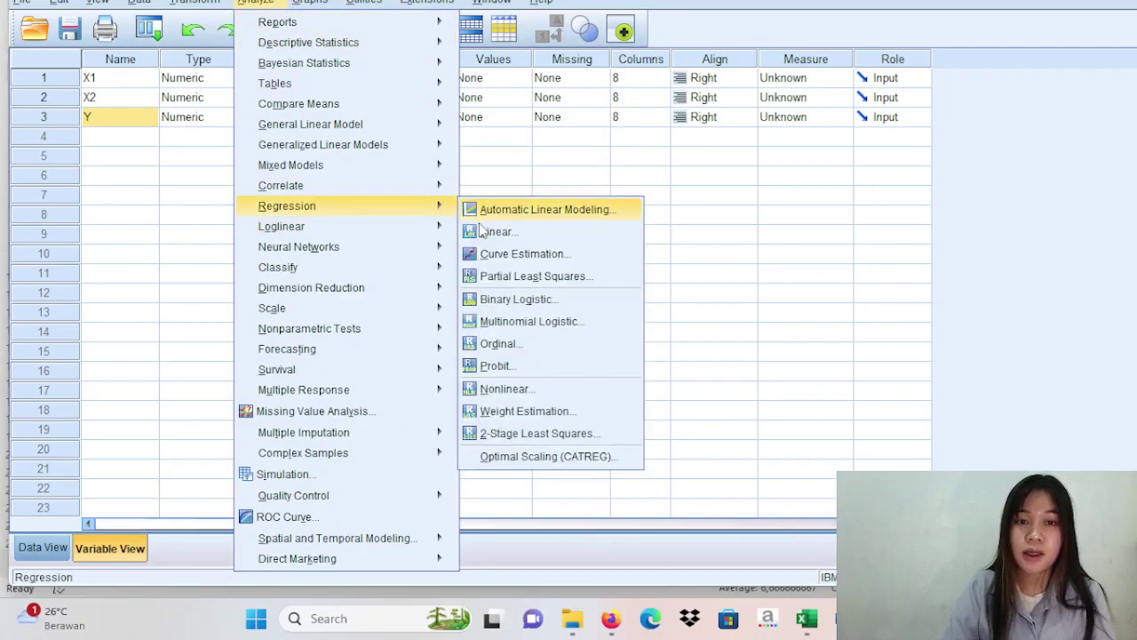
{"action": "left_click", "coordinate": [488, 233]}
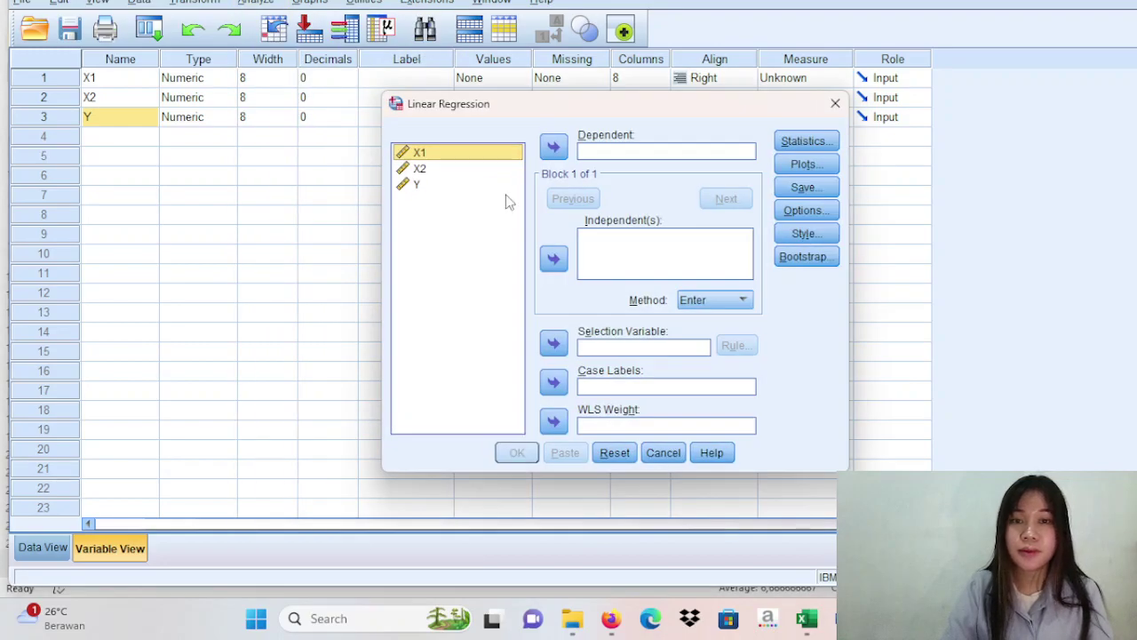
{"action": "left_click", "coordinate": [421, 186]}
{"action": "left_click", "coordinate": [554, 146]}
{"action": "left_click", "coordinate": [462, 158]}
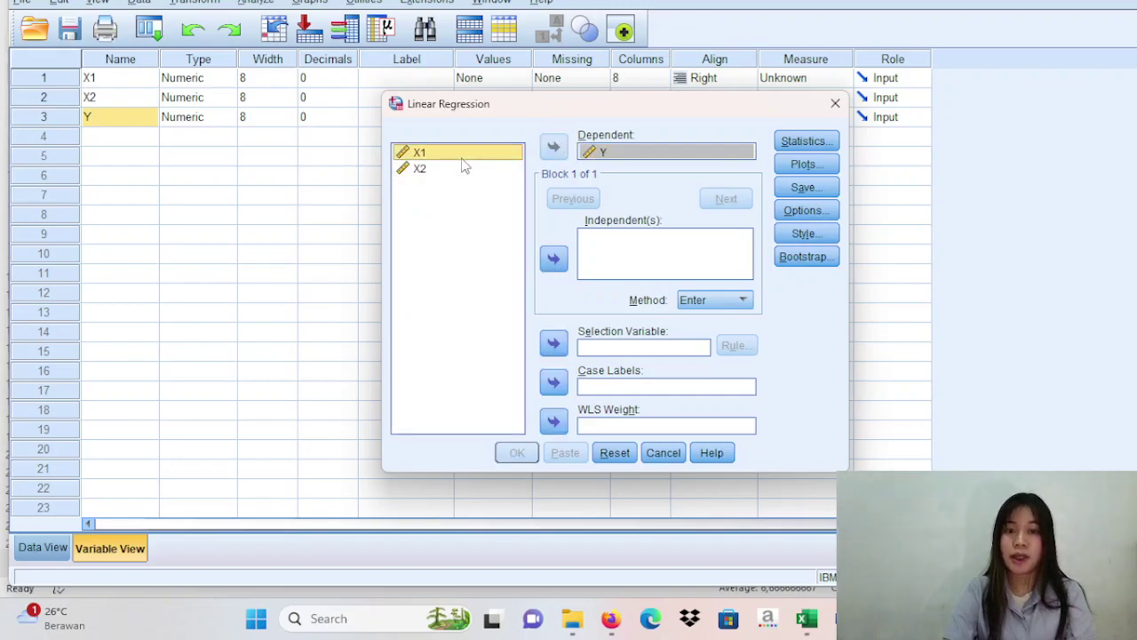
{"action": "left_click", "coordinate": [556, 260]}
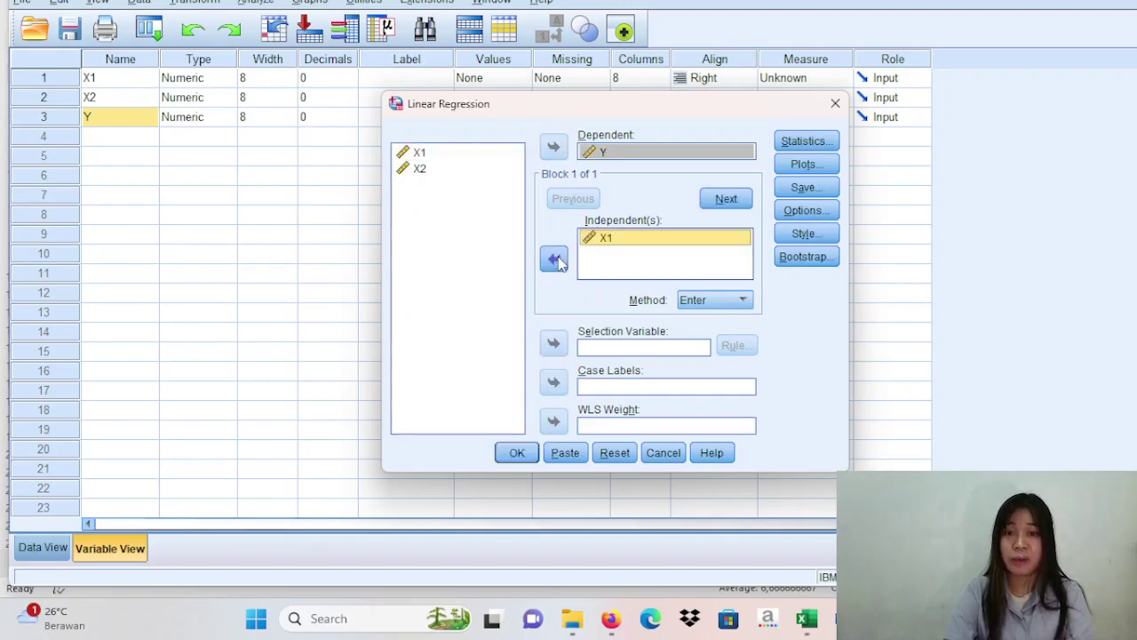
{"action": "left_click", "coordinate": [430, 173]}
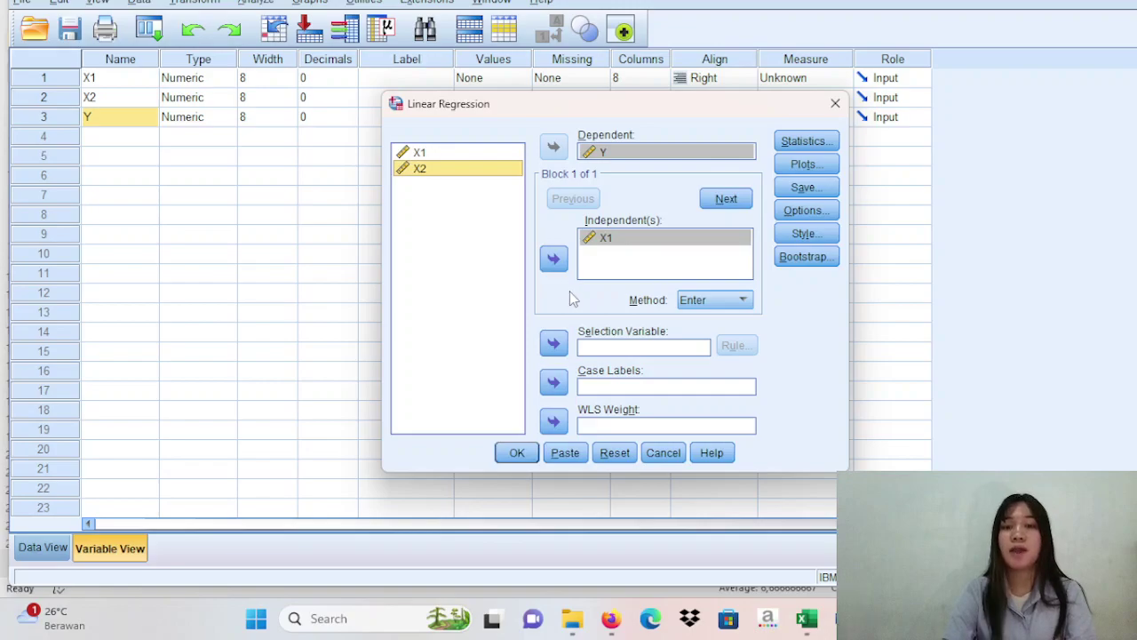
{"action": "left_click", "coordinate": [554, 258]}
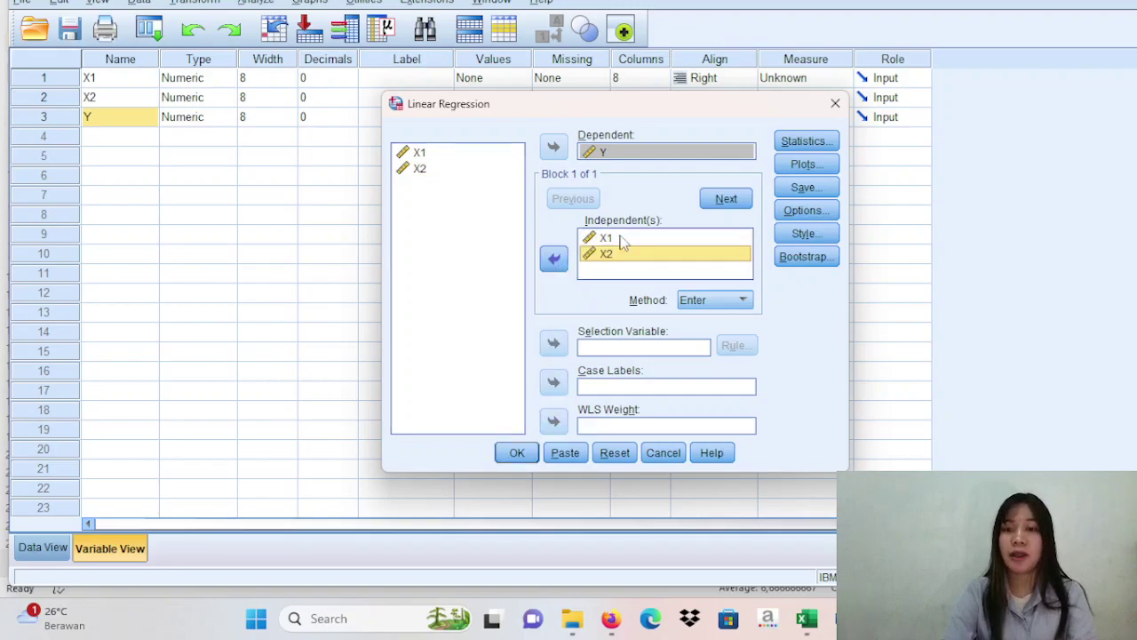
Step: Add R squared change and Descriptives to the regression statistics and run the analysis
{"action": "left_click", "coordinate": [787, 146]}
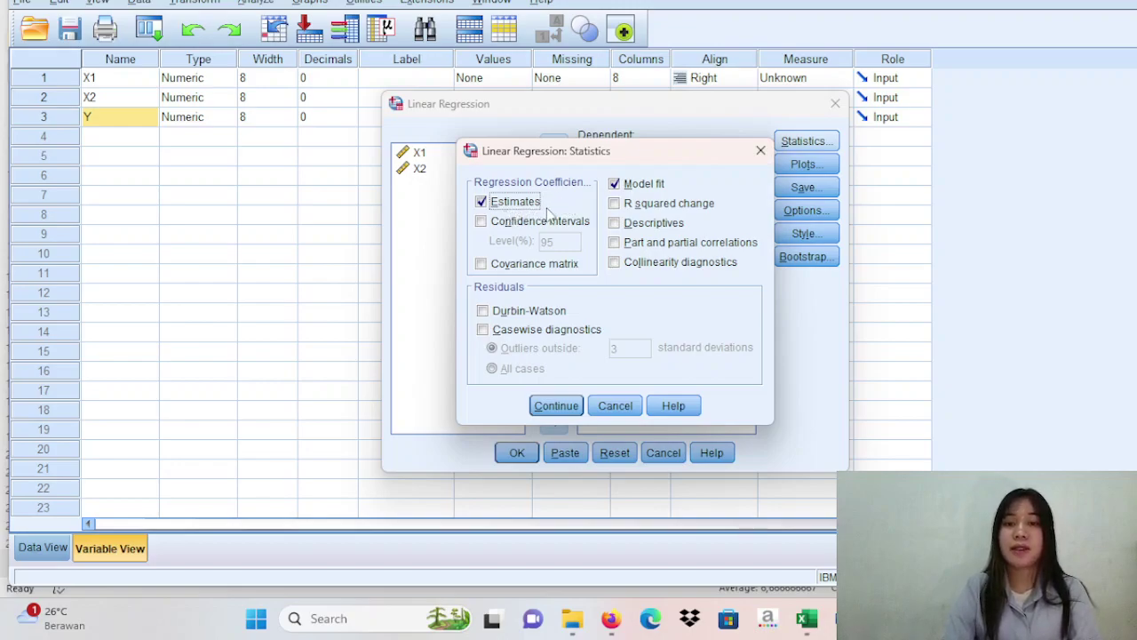
{"action": "left_click", "coordinate": [614, 204]}
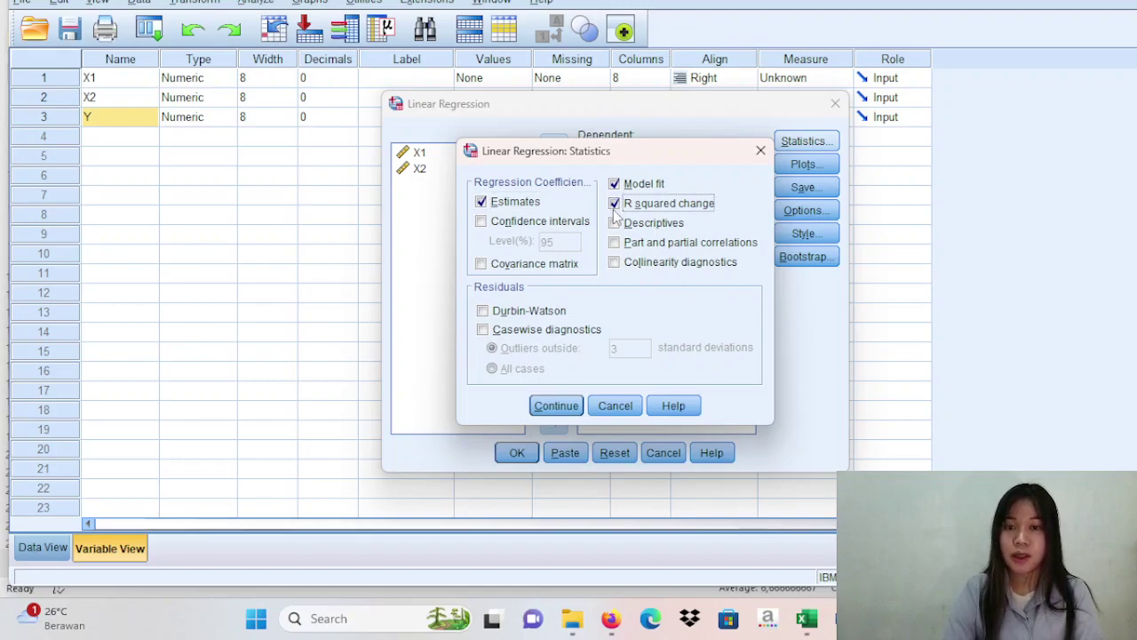
{"action": "left_click", "coordinate": [614, 223]}
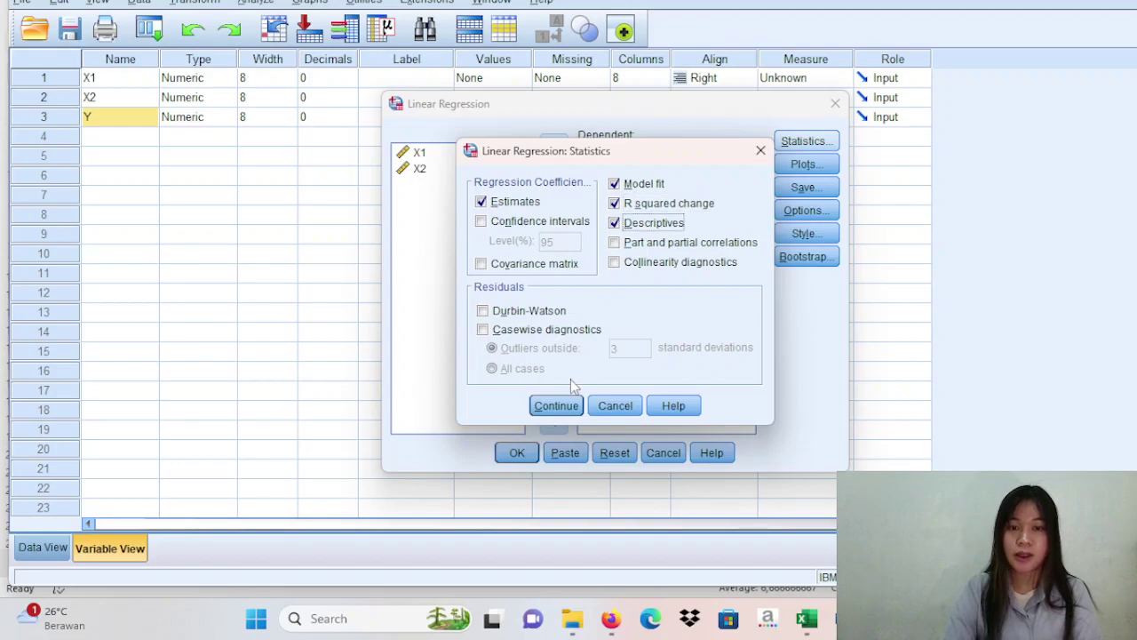
{"action": "left_click", "coordinate": [557, 406]}
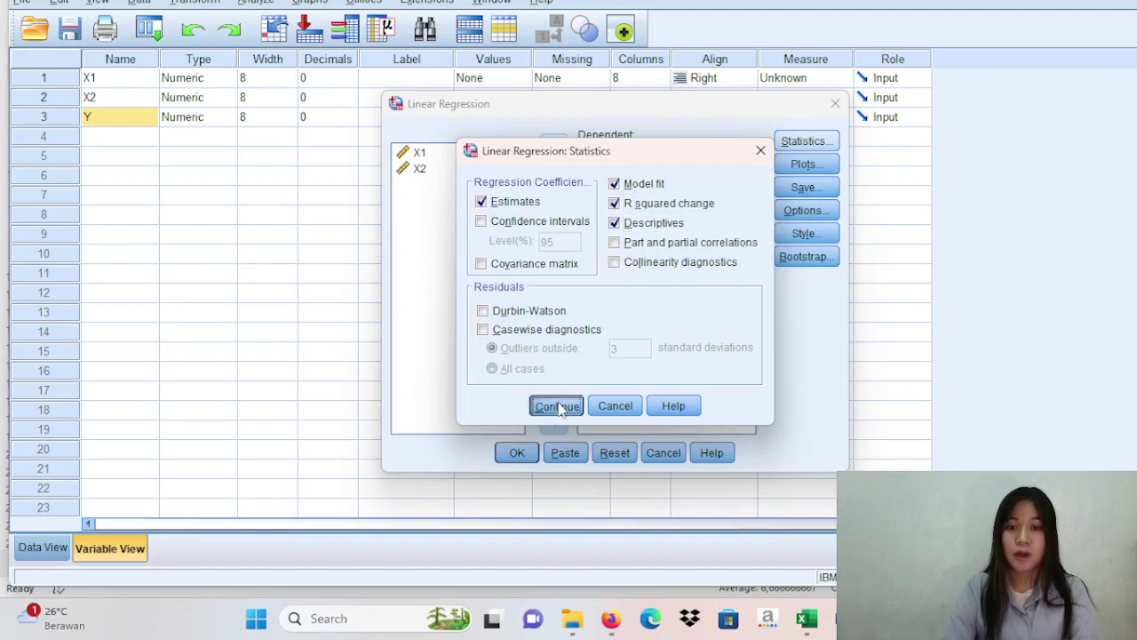
{"action": "left_click", "coordinate": [517, 454]}
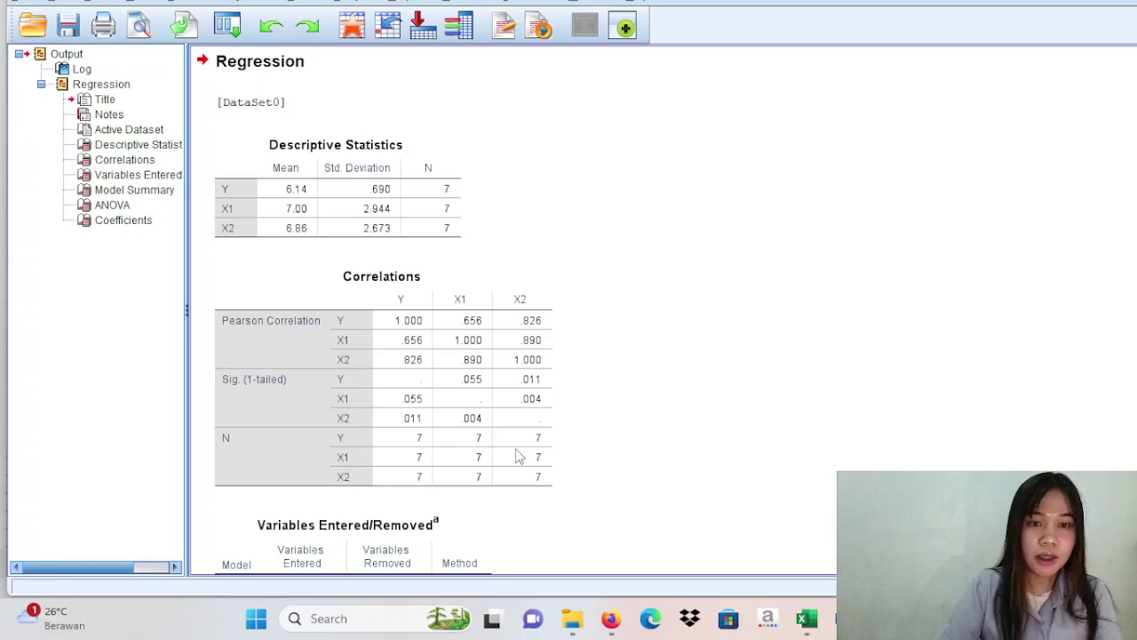
Step: Examine the Variables Entered/Removed, Model Summary and ANOVA tables in the regression output
{"action": "scroll", "coordinate": [519, 457], "scroll_direction": "down", "scroll_amount": 5}
{"action": "left_click", "coordinate": [520, 456]}
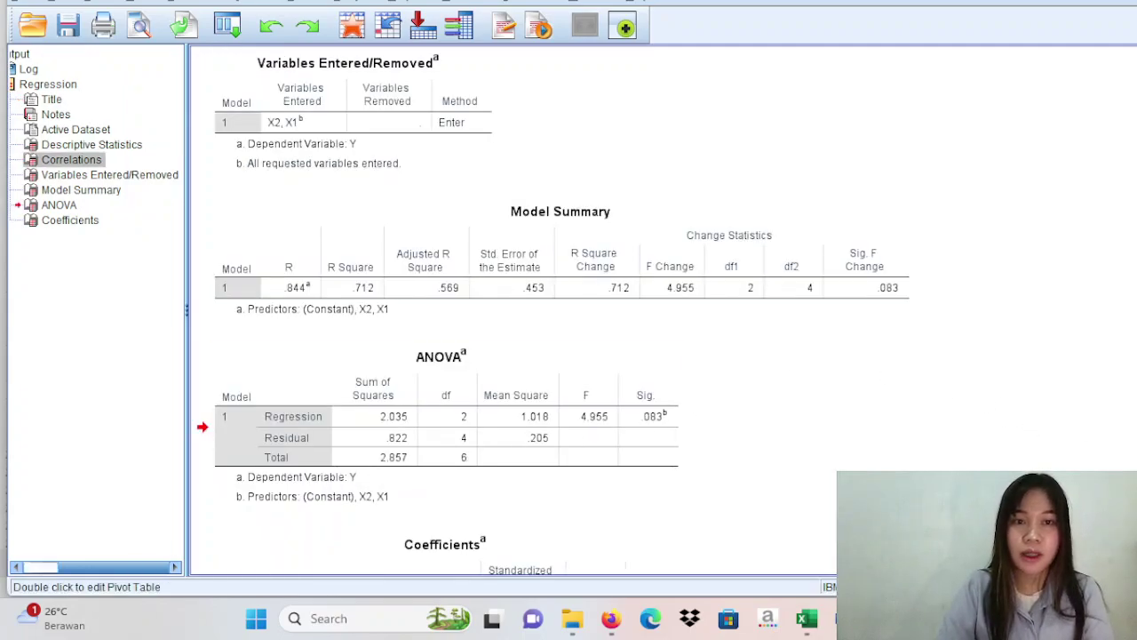
{"action": "left_click", "coordinate": [559, 267]}
{"action": "left_click", "coordinate": [520, 457]}
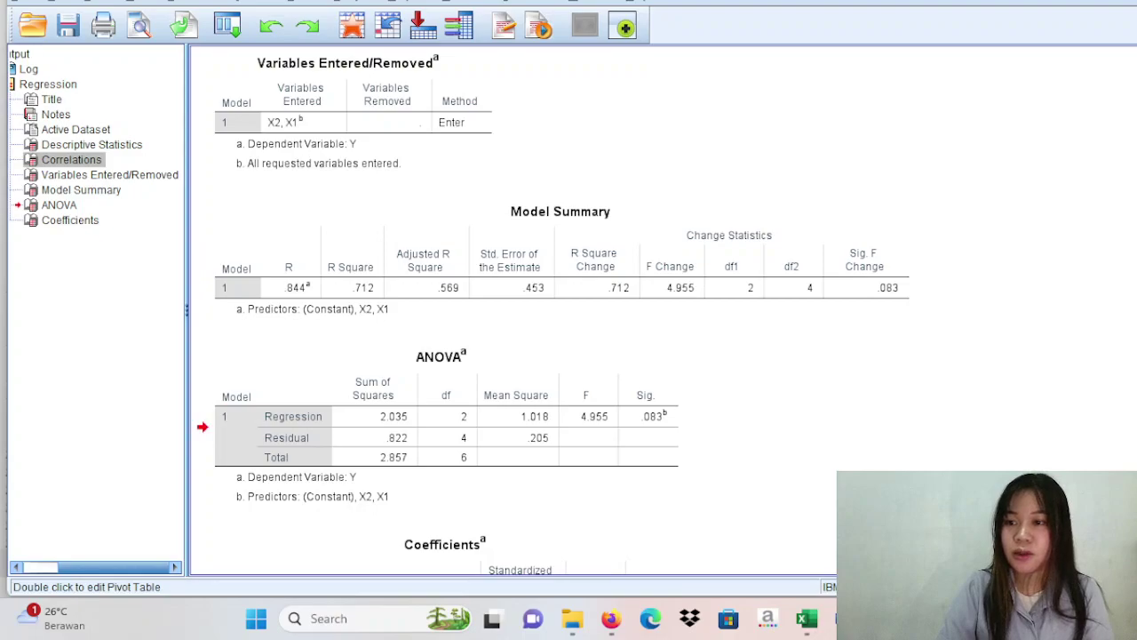
Step: Review the regression output tables again, from Descriptive Statistics and Correlations through to Coefficients
{"action": "key", "text": "Up"}
{"action": "key", "text": "Up"}
{"action": "key", "text": "Up"}
{"action": "key", "text": "Up"}
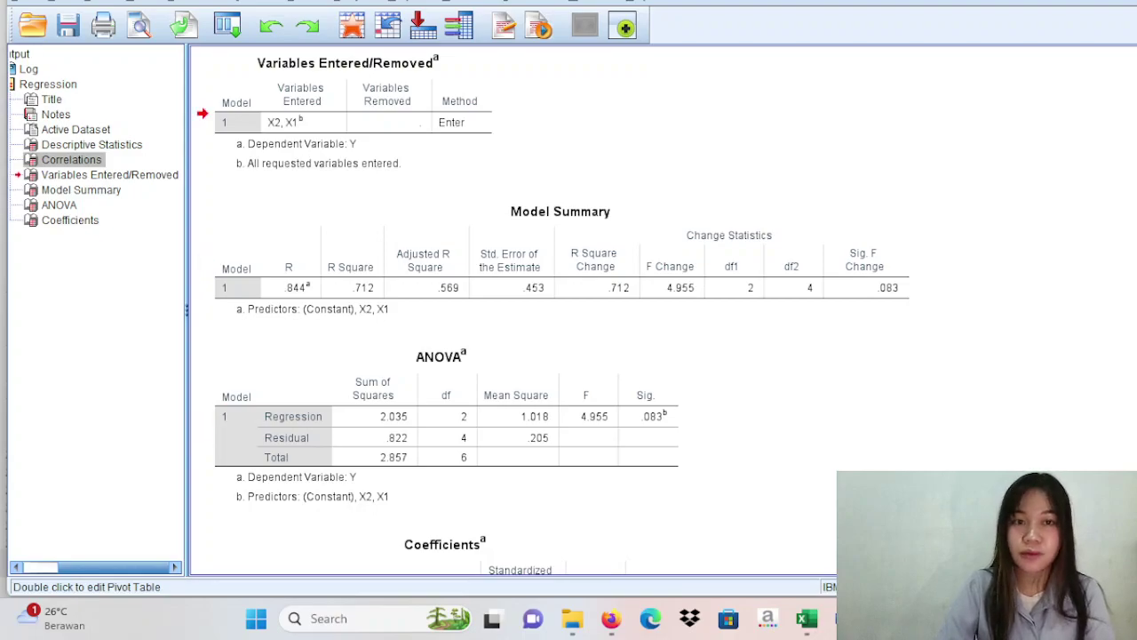
{"action": "key", "text": "Down"}
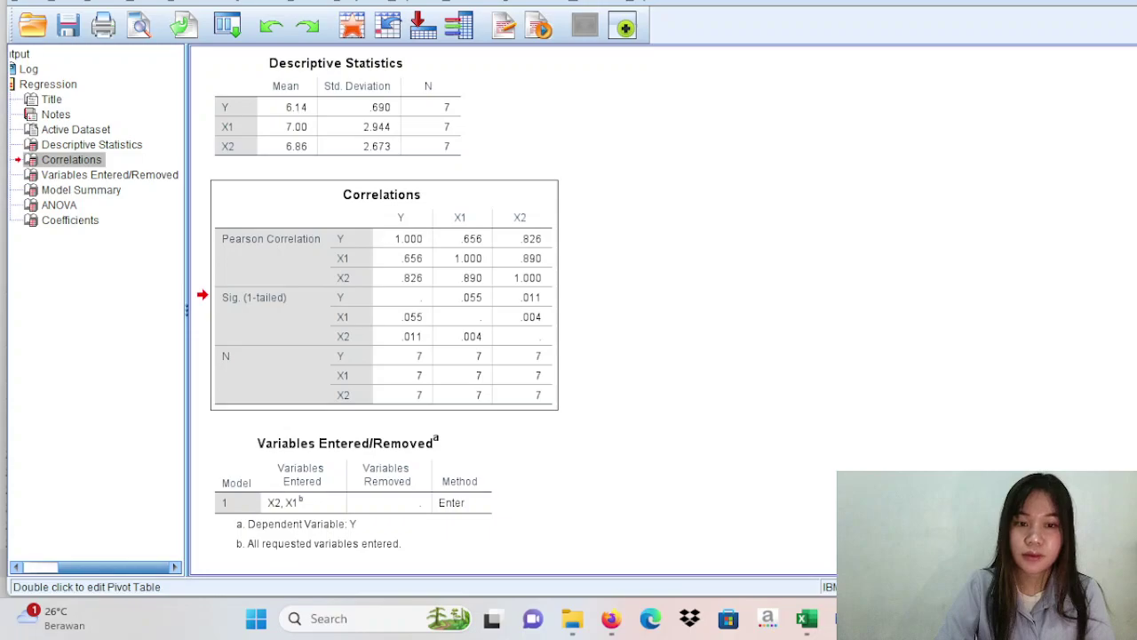
{"action": "key", "text": "Down"}
{"action": "key", "text": "Up"}
{"action": "key", "text": "Down"}
{"action": "key", "text": "Down"}
{"action": "key", "text": "Down"}
{"action": "key", "text": "Down"}
{"action": "key", "text": "Up"}
{"action": "key", "text": "Down"}
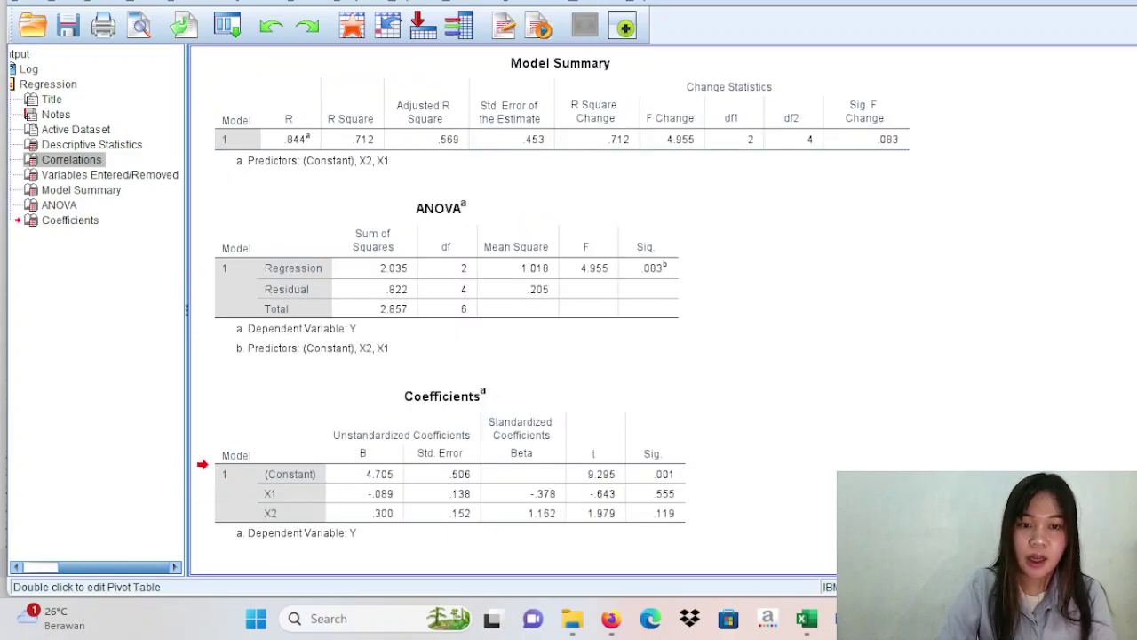
{"action": "key", "text": "Up"}
{"action": "key", "text": "Down"}
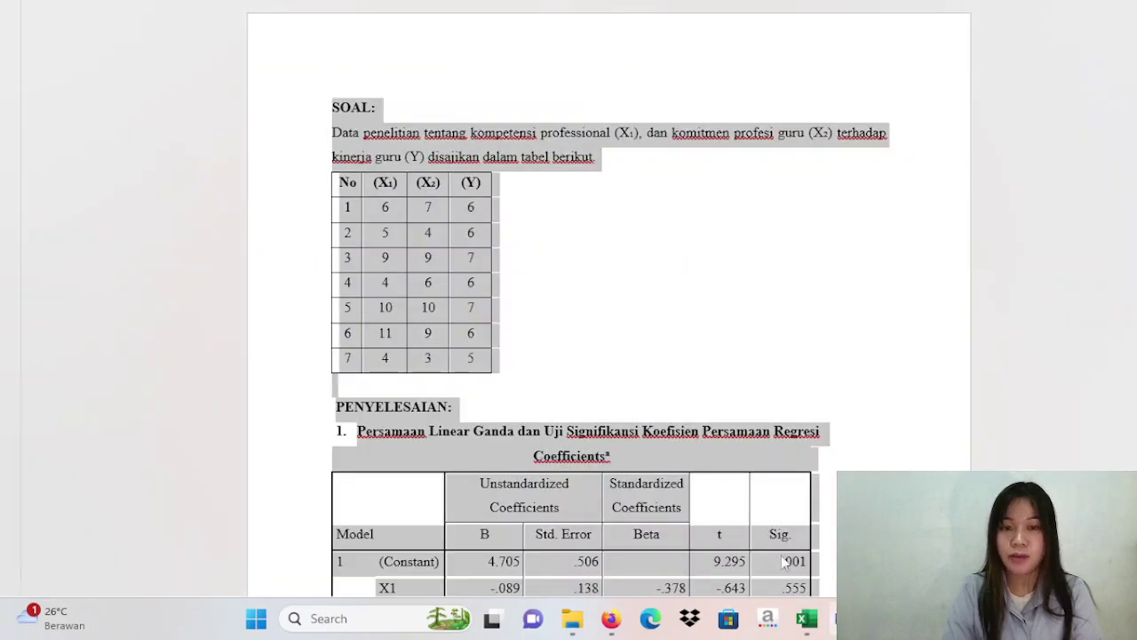
Step: Switch to the Word document, clear its text selection and read the PENYELESAIAN section on the multiple linear equation and coefficient significance
{"action": "left_click", "coordinate": [677, 407]}
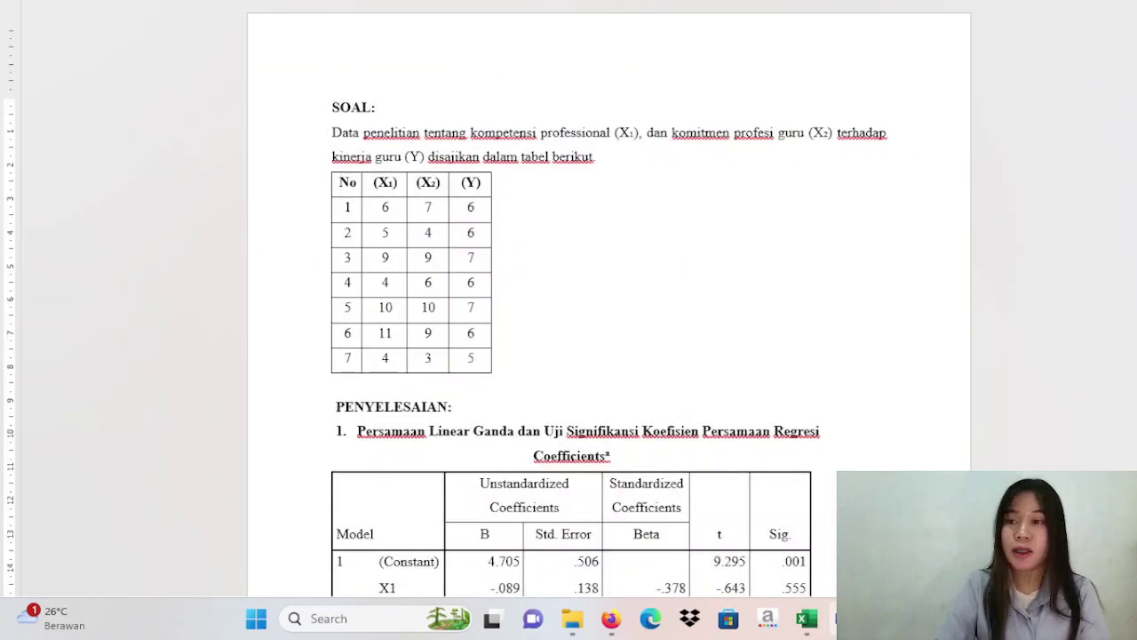
{"action": "scroll", "coordinate": [568, 302], "scroll_direction": "down", "scroll_amount": 5}
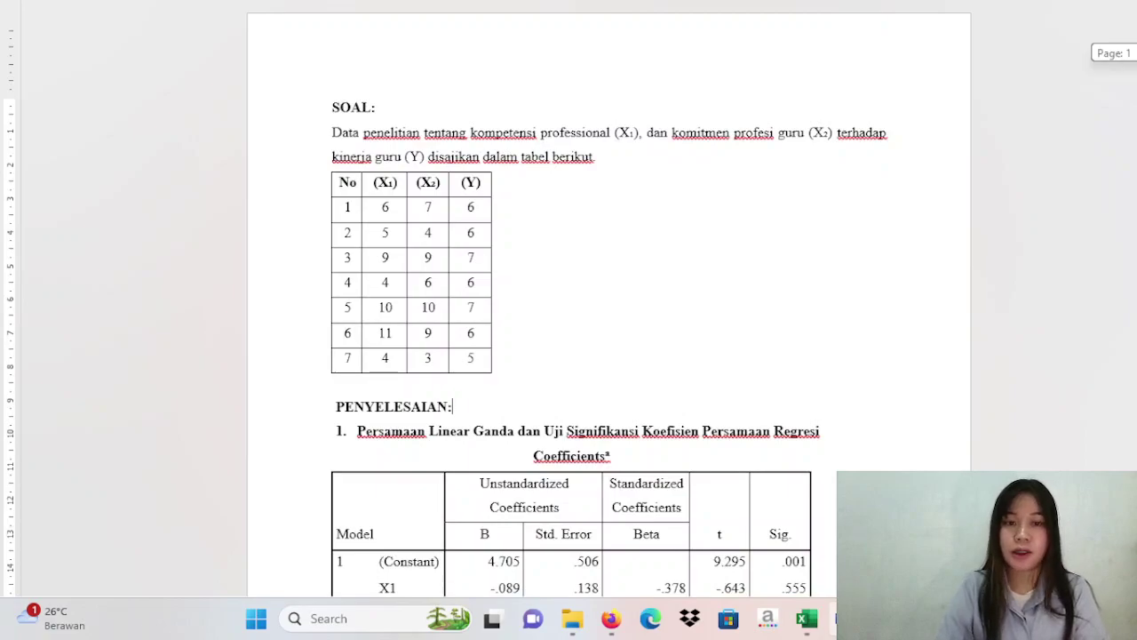